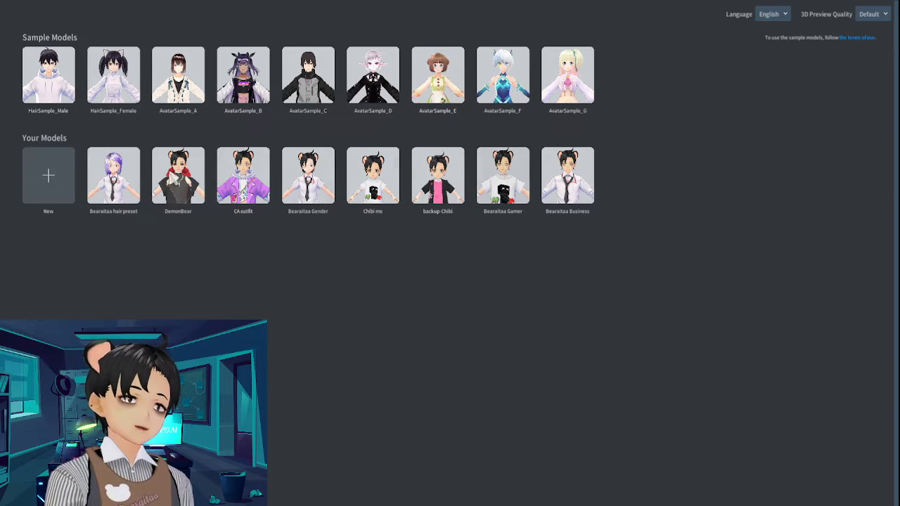
Step: Open the Bearaitaa Gender model and switch to editing its hair
click(108, 183)
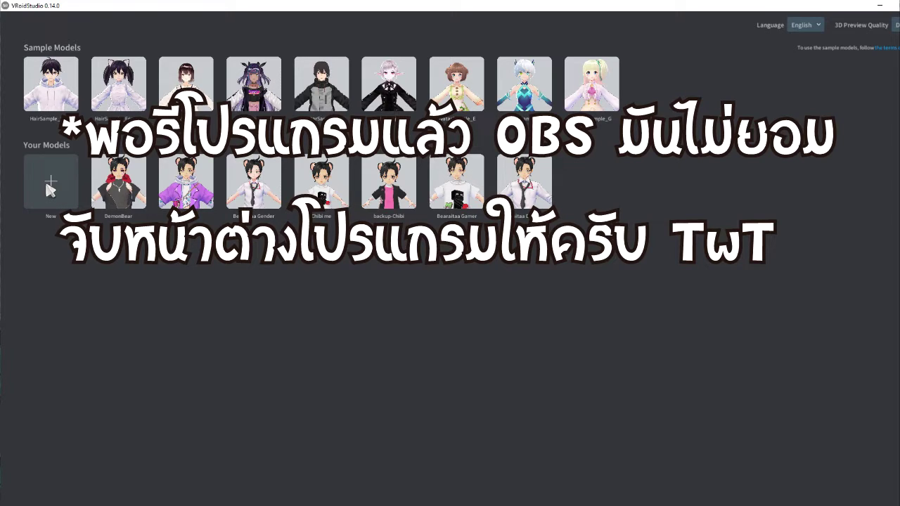
click(267, 185)
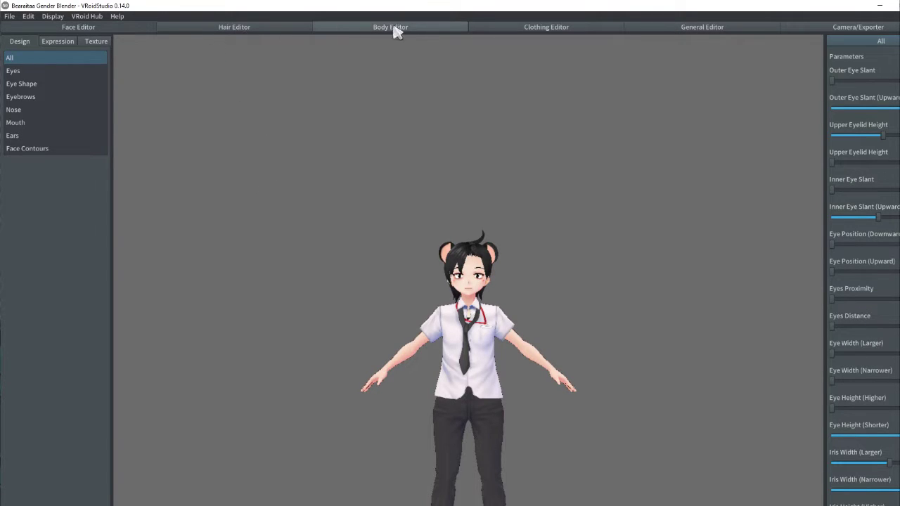
click(238, 28)
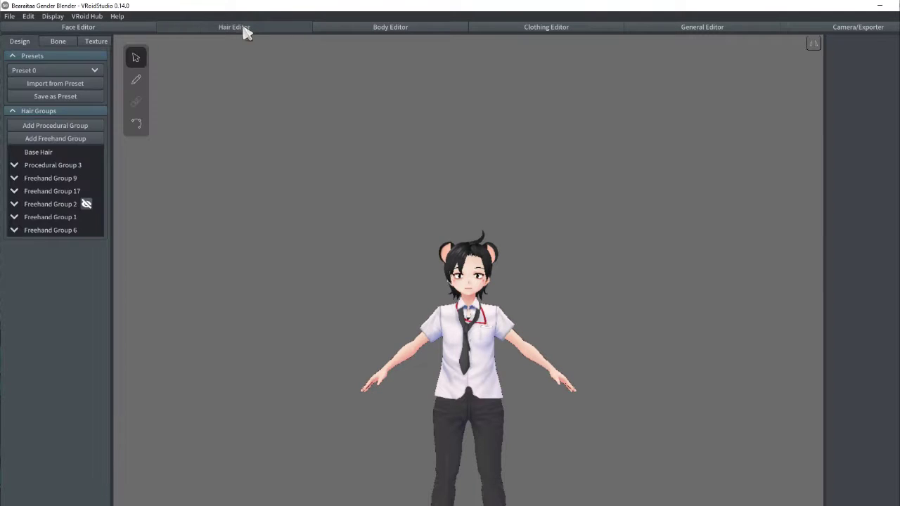
Step: Review the list of available hair presets for the model
click(94, 71)
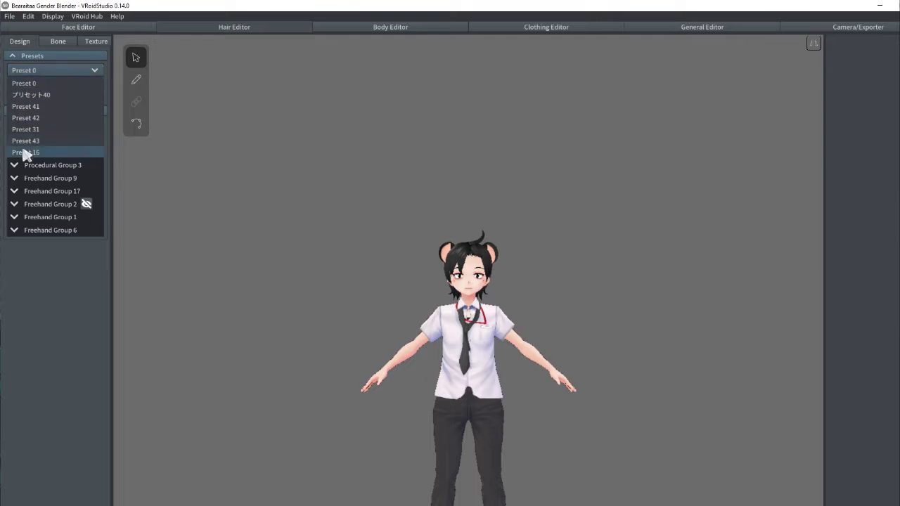
click(94, 71)
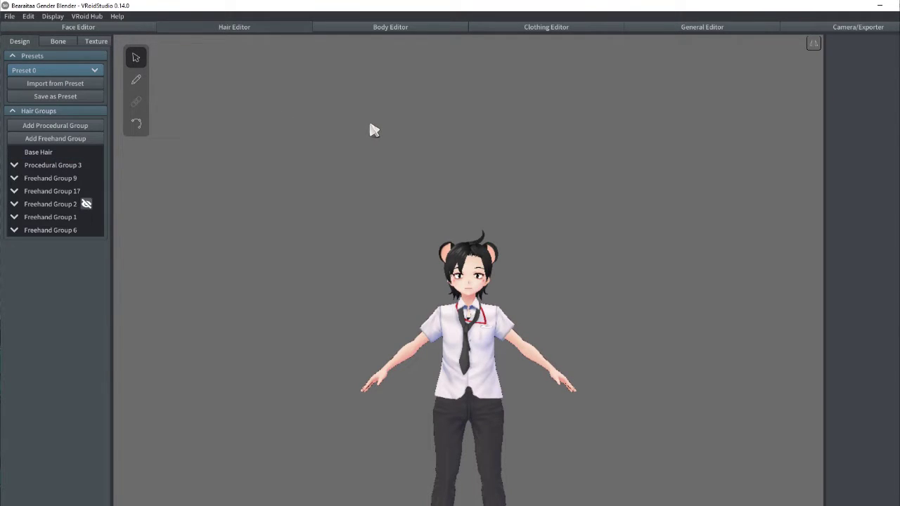
click(94, 71)
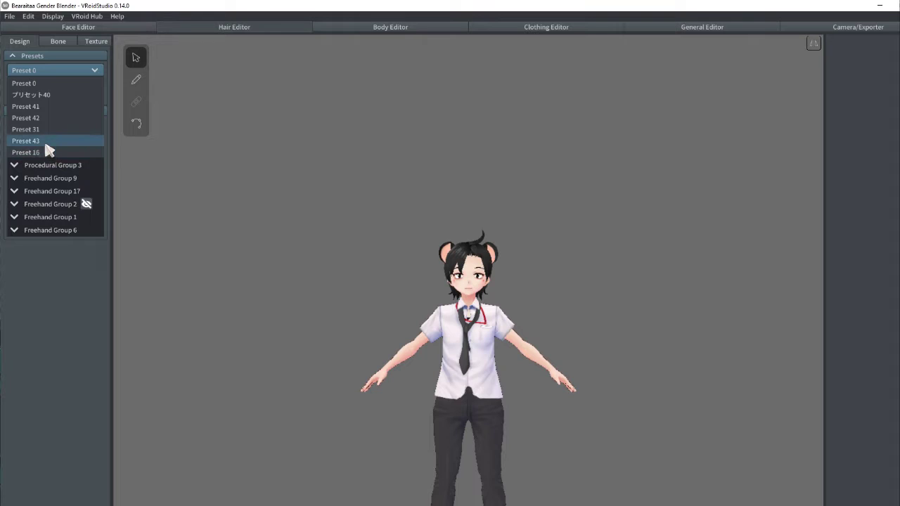
click(94, 71)
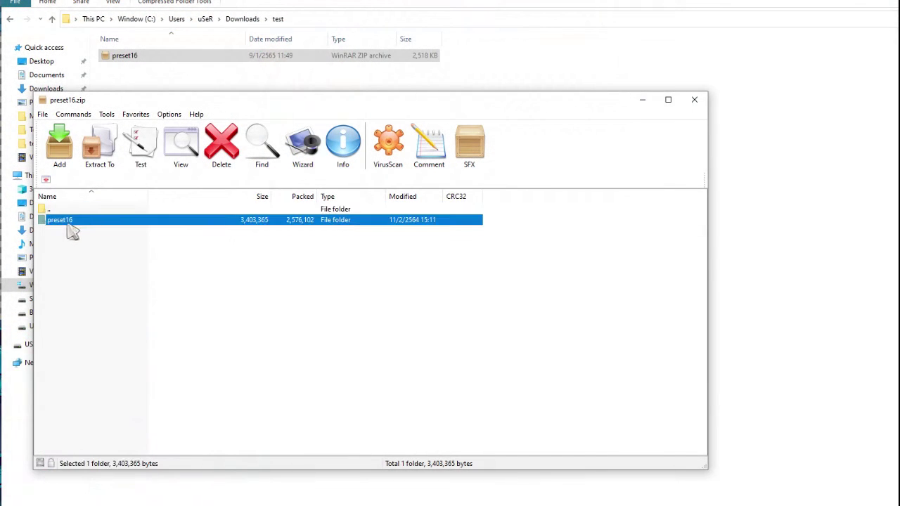
Step: Close the open archive window and copy the preset16 ZIP file from the test folder in File Explorer
click(695, 99)
right_click(119, 59)
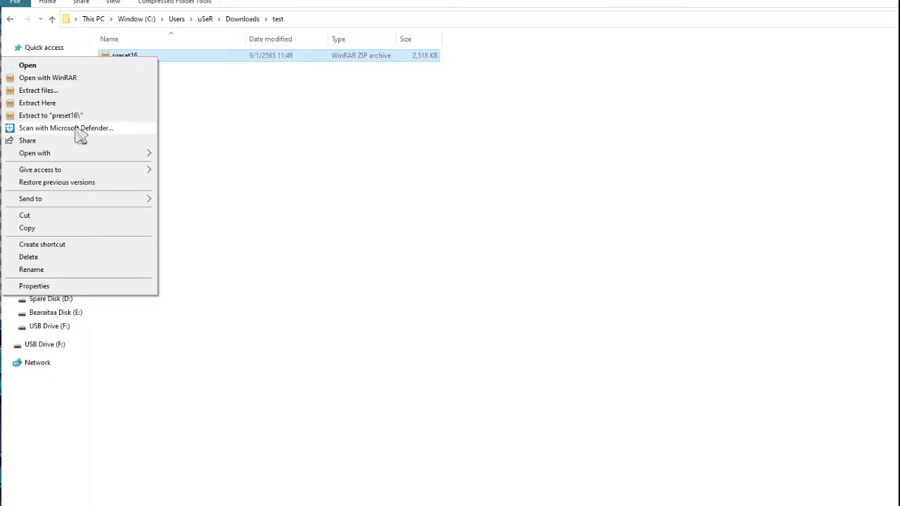
click(52, 228)
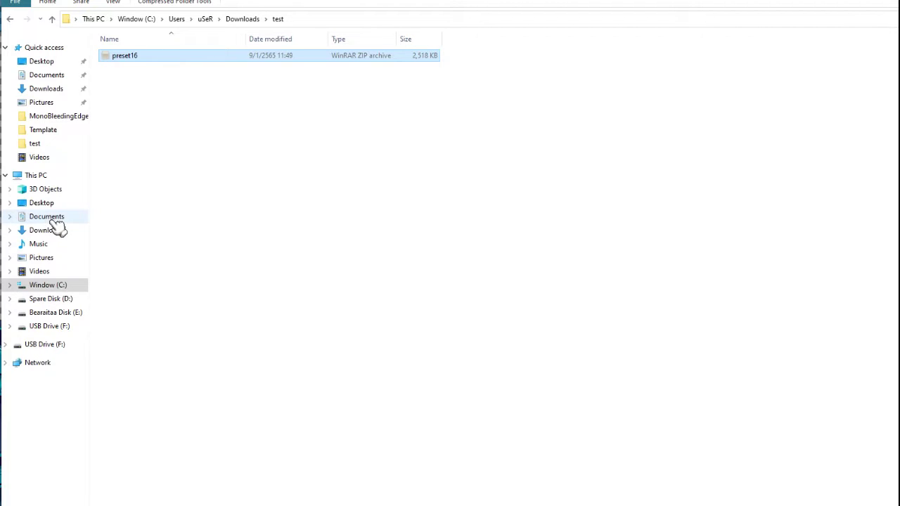
Step: Go to the user profile folder under Users on drive C and check the Hidden items display setting
click(49, 287)
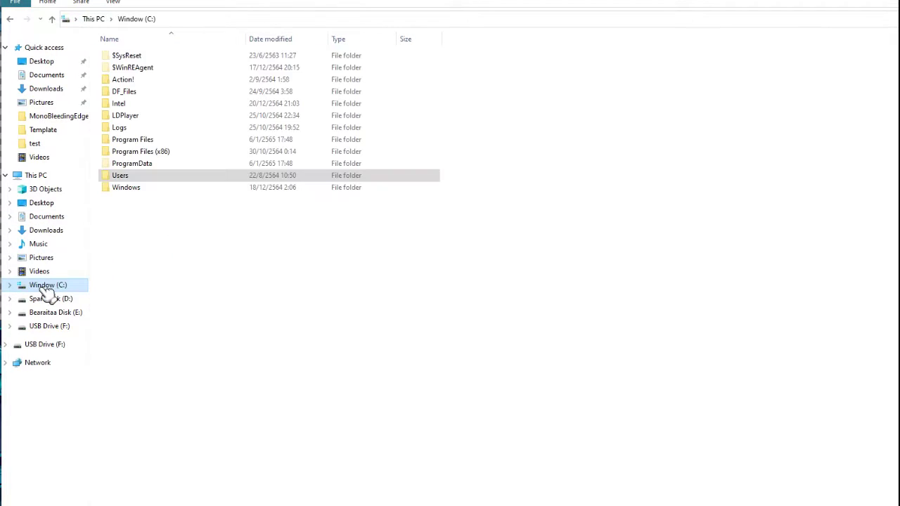
double_click(126, 182)
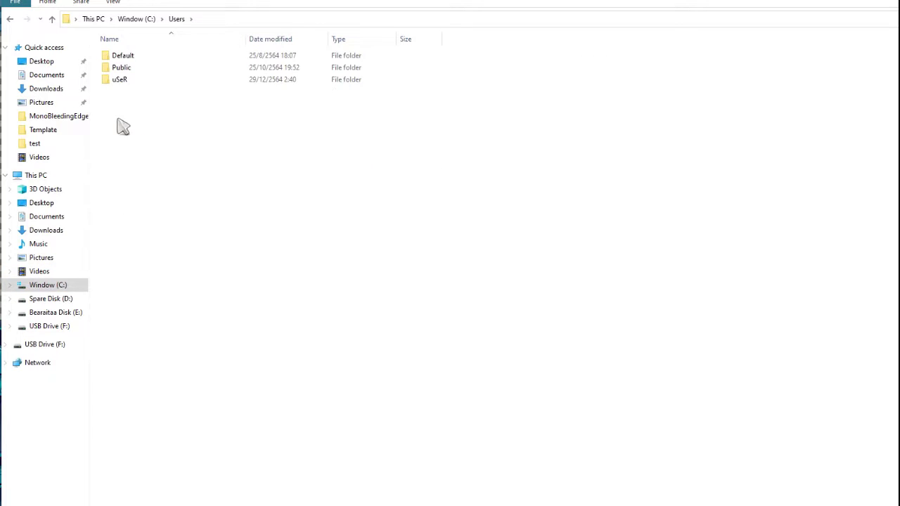
double_click(129, 80)
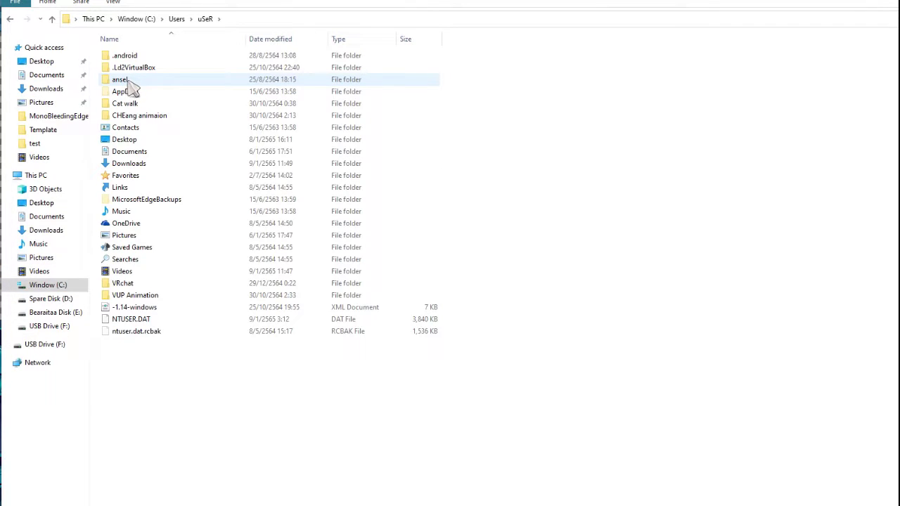
click(113, 2)
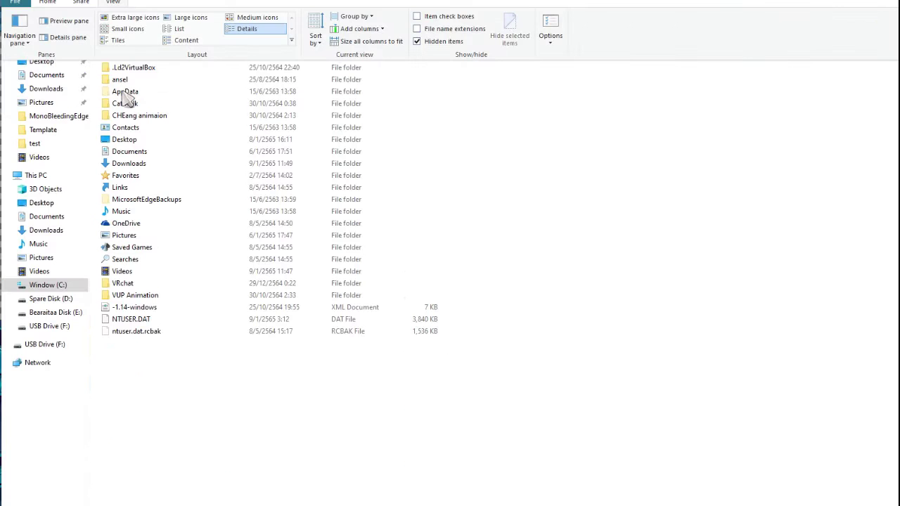
Step: Open the pixiv folder inside AppData\LocalLow
double_click(123, 93)
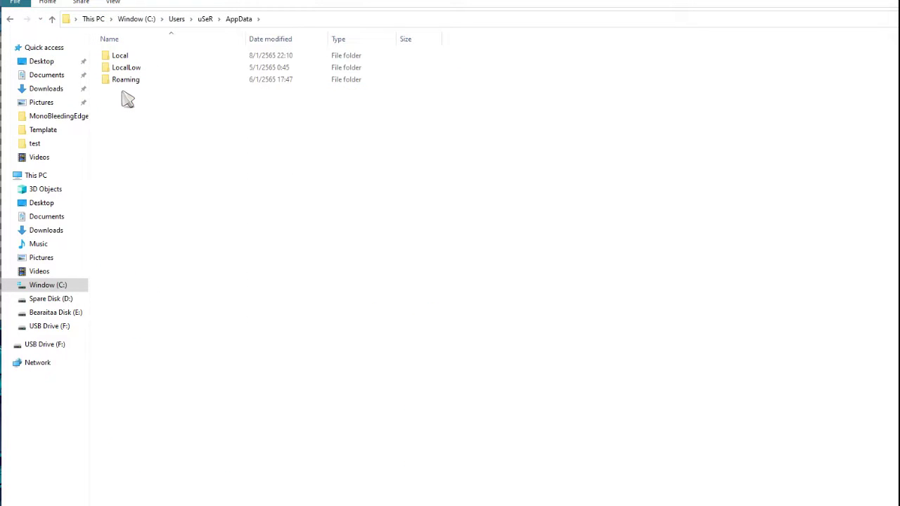
click(146, 70)
double_click(146, 70)
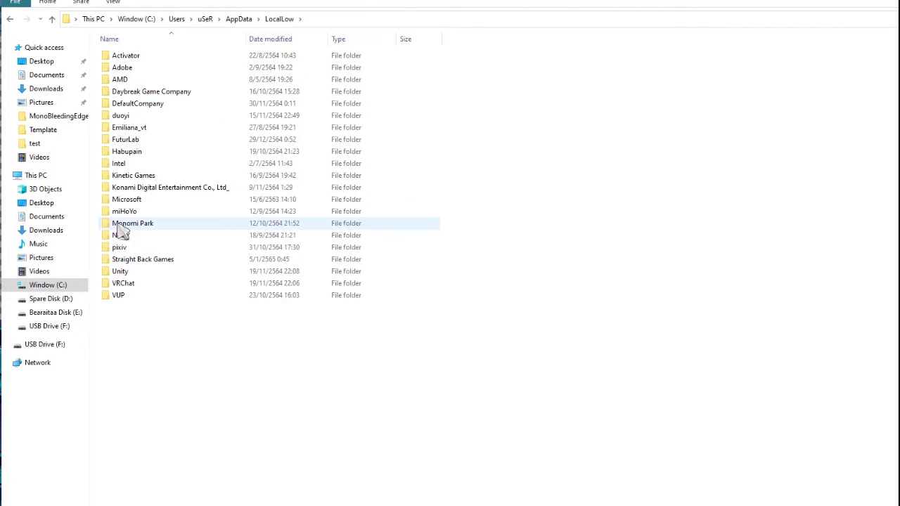
click(127, 250)
double_click(127, 250)
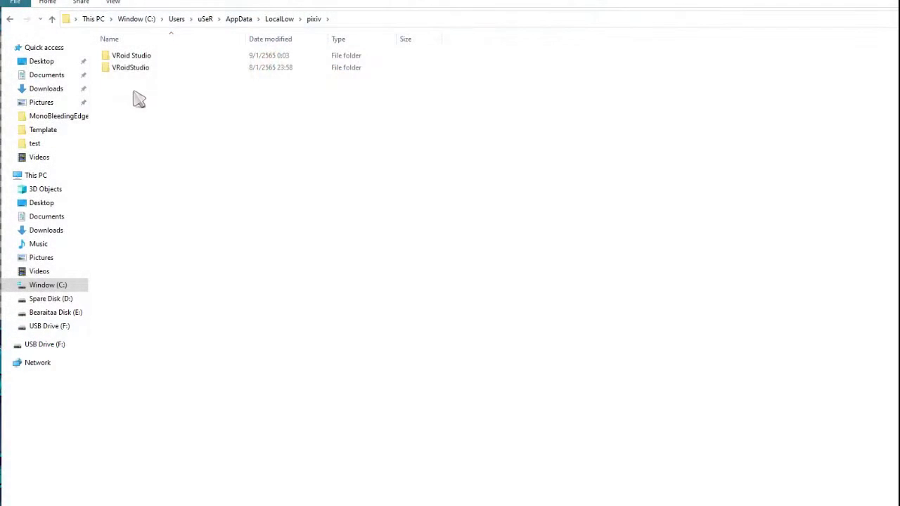
Step: Look inside the hair_presets folder of VRoid Studio, spelled with a space, and return to the pixiv folder
double_click(144, 58)
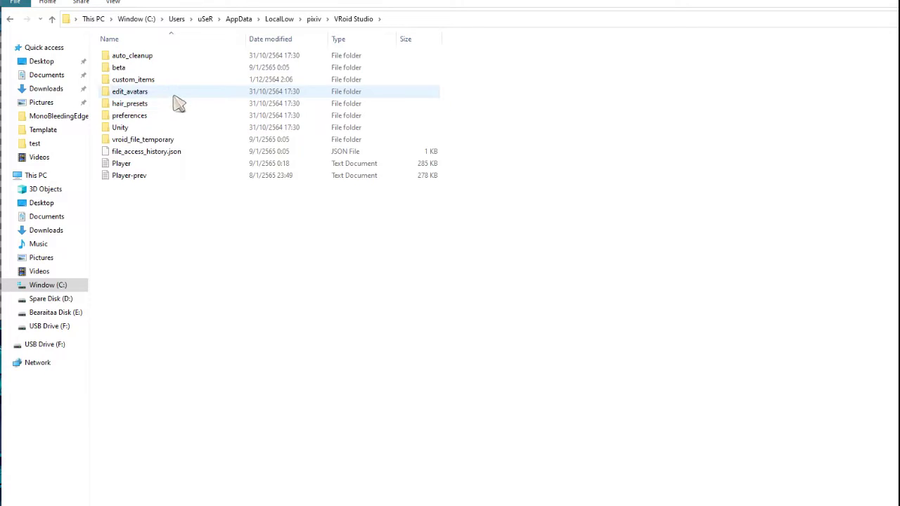
double_click(171, 103)
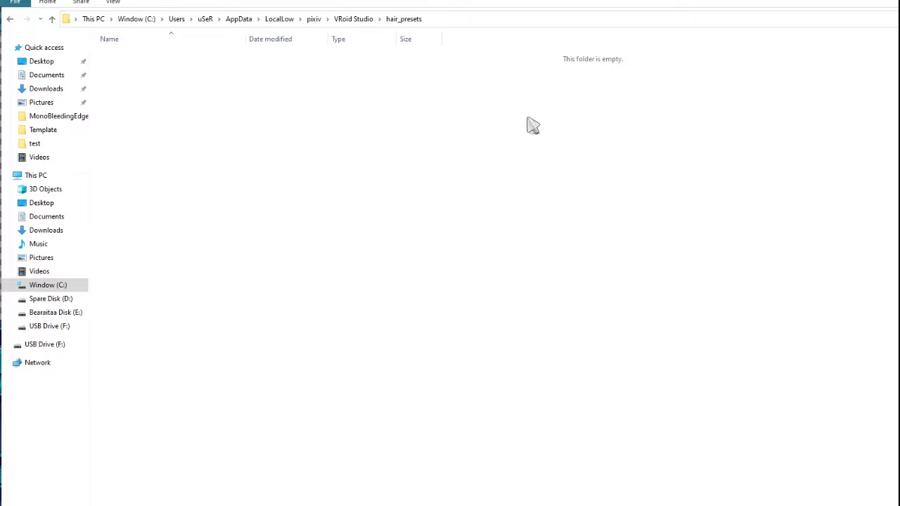
click(13, 21)
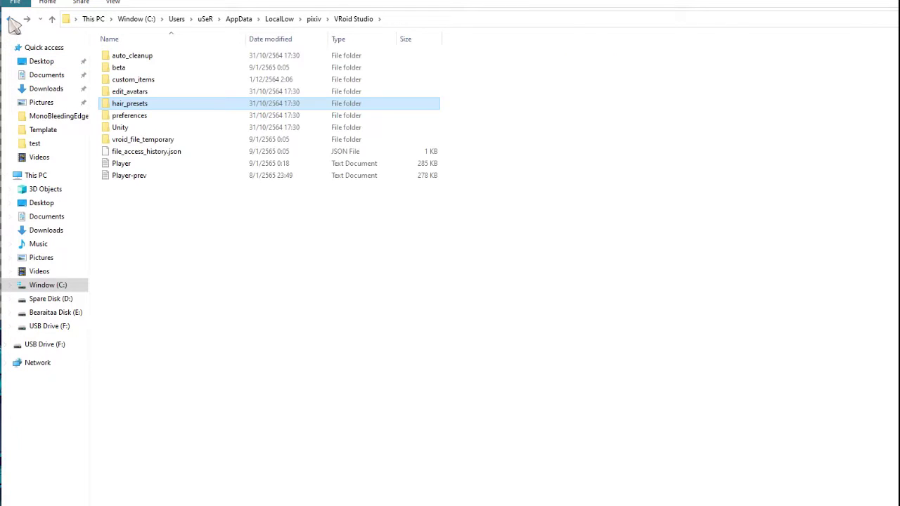
click(13, 21)
Step: Paste the copied preset16 archive into the hair_presets folder of VRoidStudio, spelled without a space
double_click(149, 68)
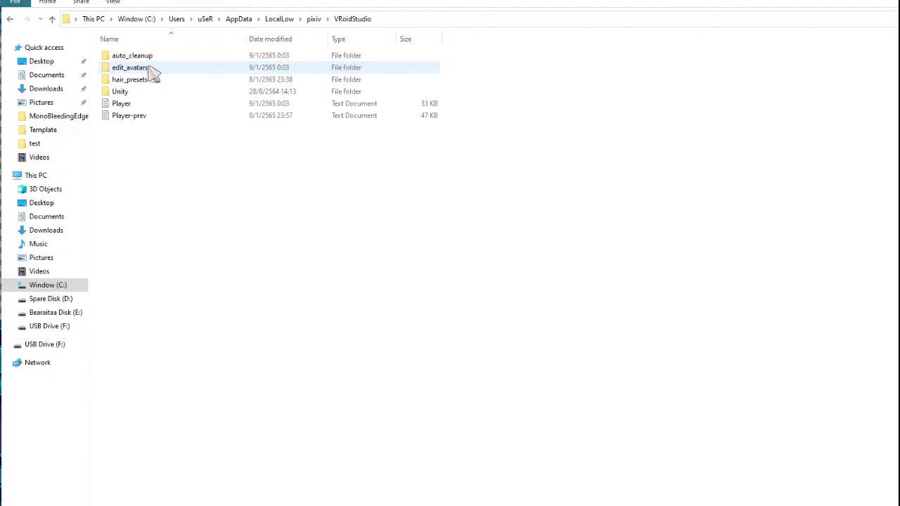
double_click(143, 80)
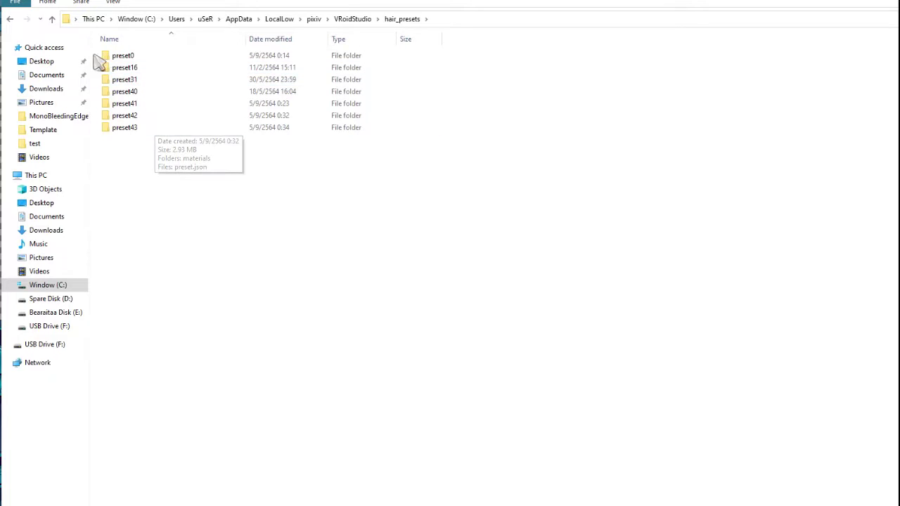
right_click(204, 186)
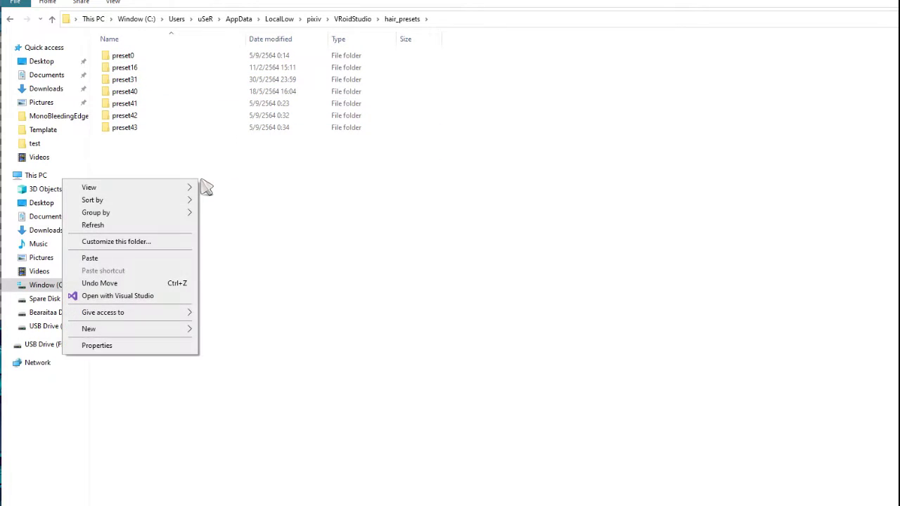
click(111, 259)
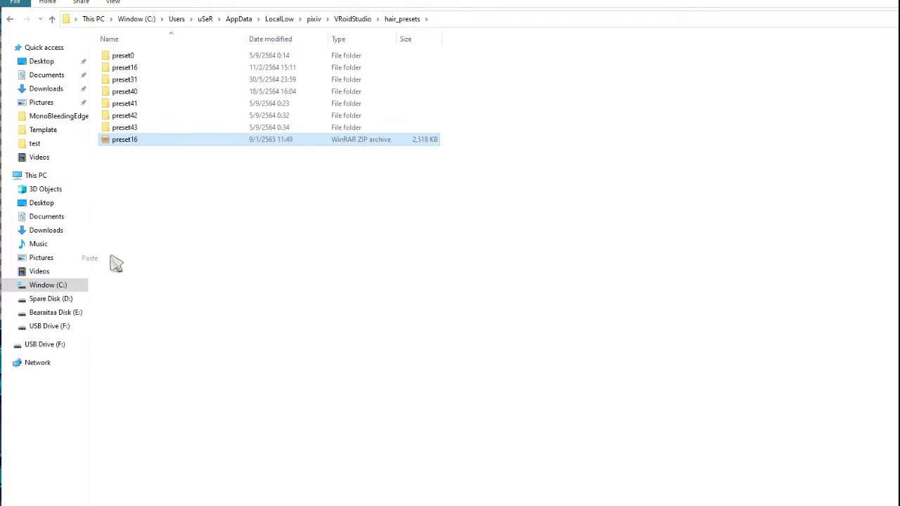
Step: Extract the preset16 archive directly into the hair_presets folder, accepting the Windows security warning
double_click(133, 144)
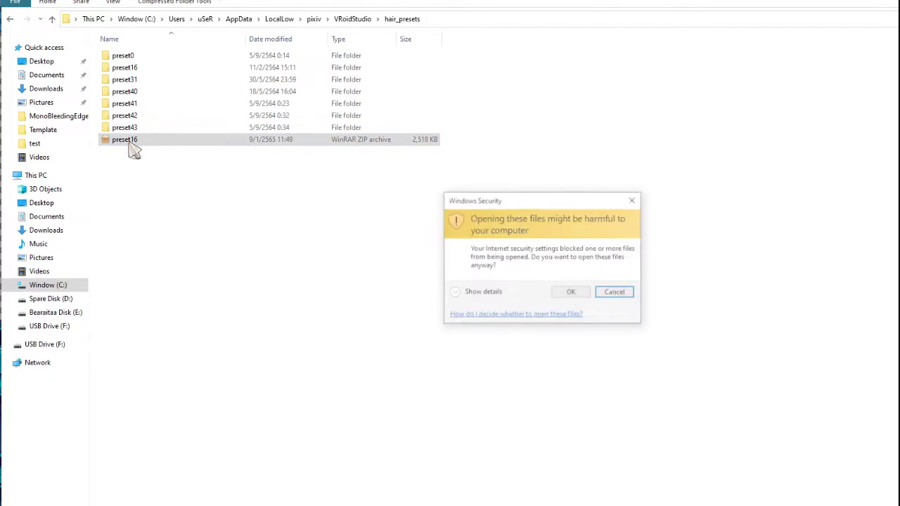
click(573, 297)
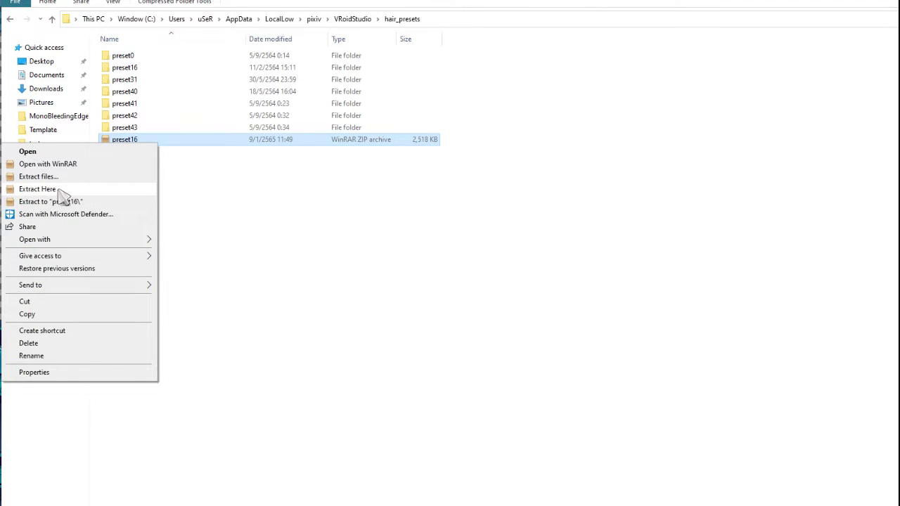
click(66, 190)
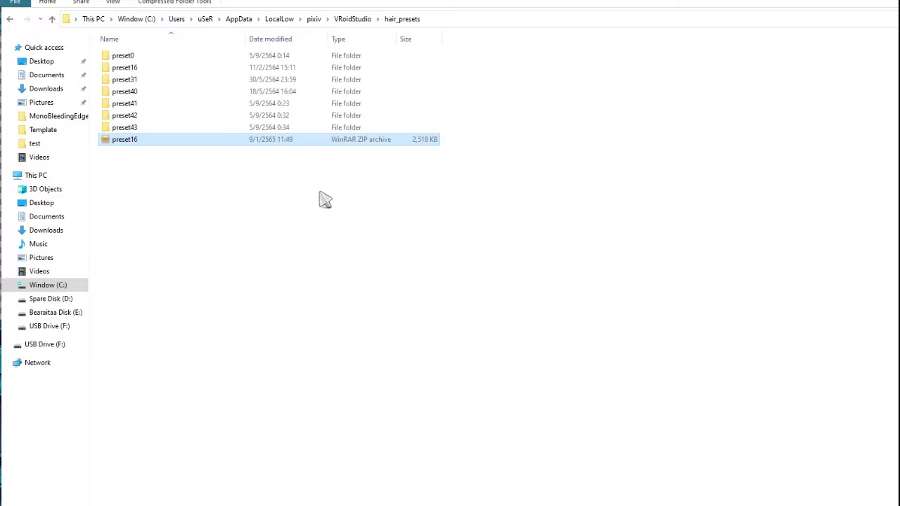
Step: Inspect the contents of the preset16 folder and return to hair_presets
click(127, 70)
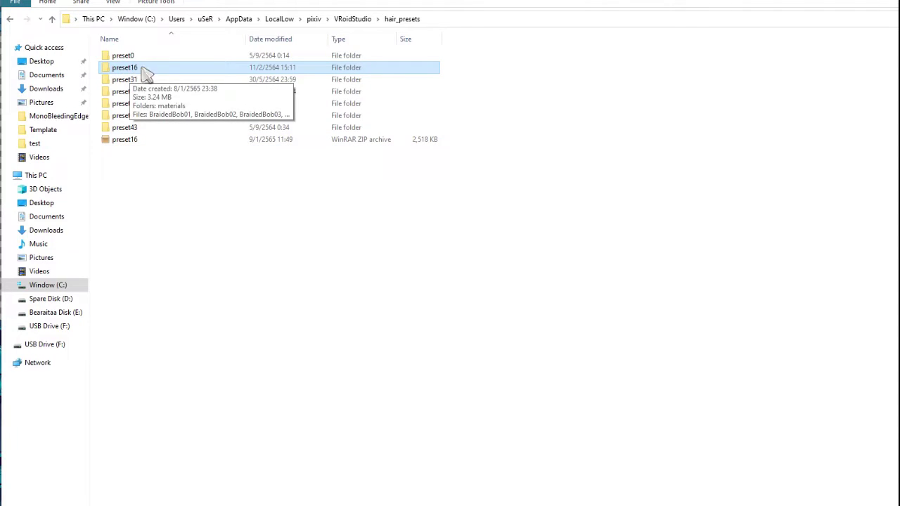
double_click(139, 70)
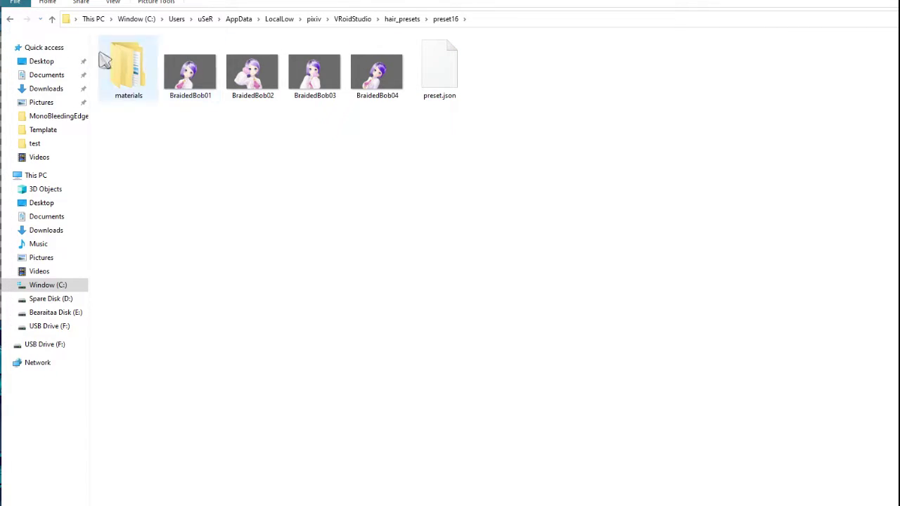
click(11, 19)
Step: Try to permanently delete the preset16 ZIP archive from hair_presets
click(130, 140)
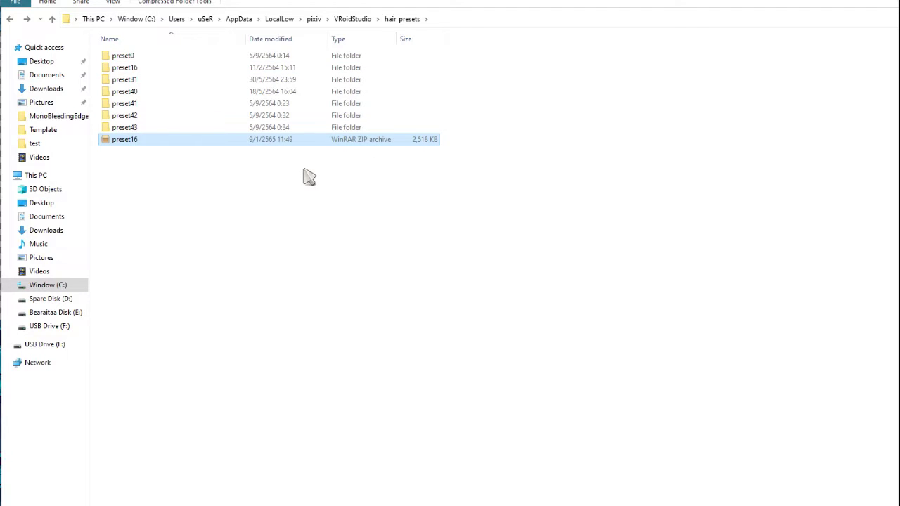
key(shift+Delete)
key(Return)
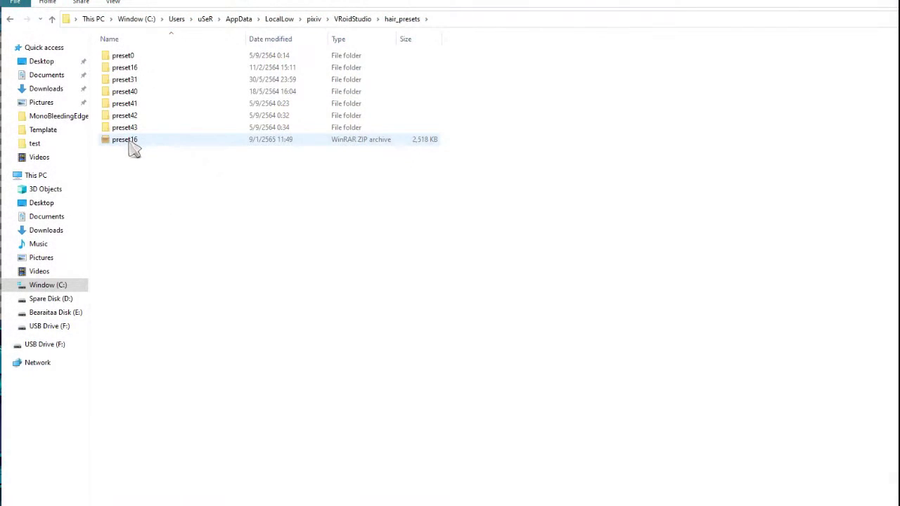
Step: Extract the preset16 archive into hair_presets once more and select the preset16 folder
double_click(130, 144)
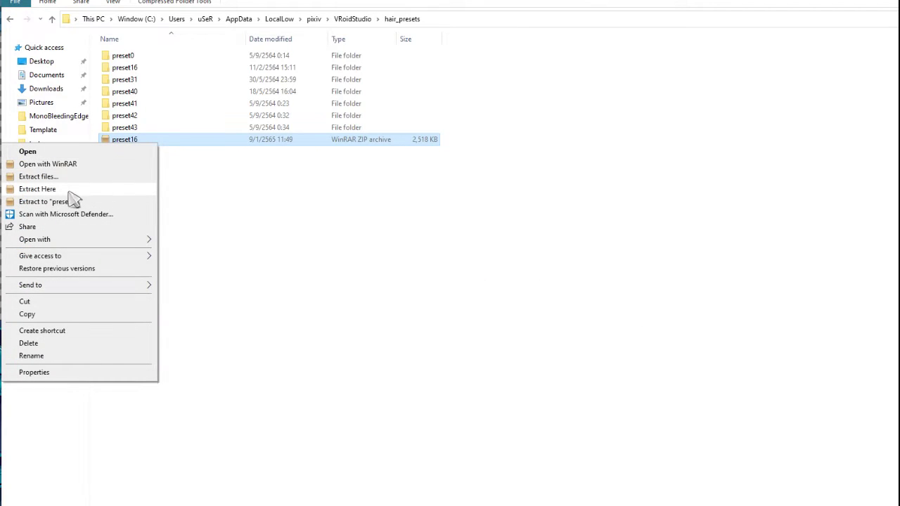
click(118, 189)
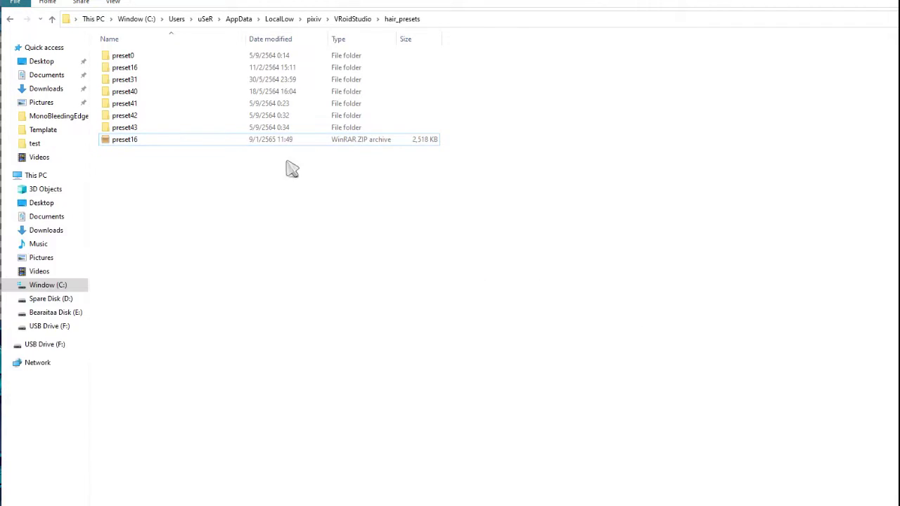
click(139, 71)
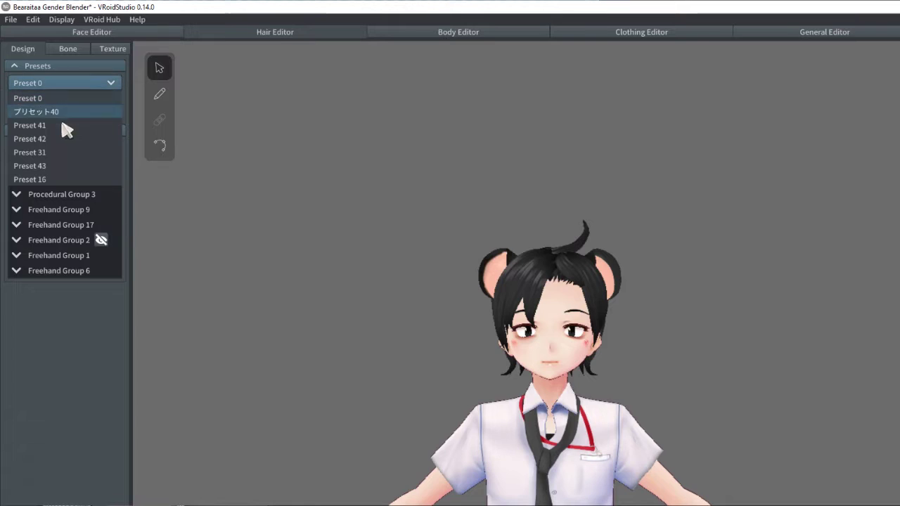
Step: Switch to VRoid Studio and import the hair from Preset 16 onto the model
click(48, 181)
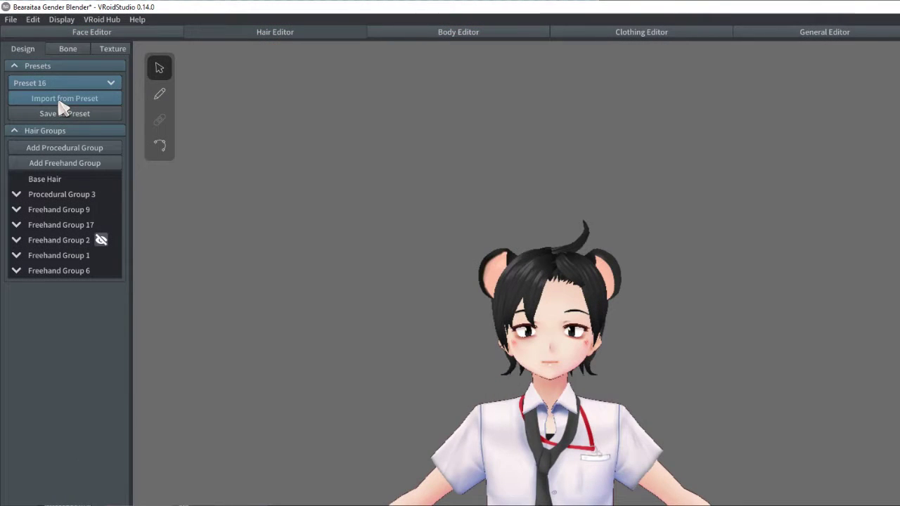
click(62, 105)
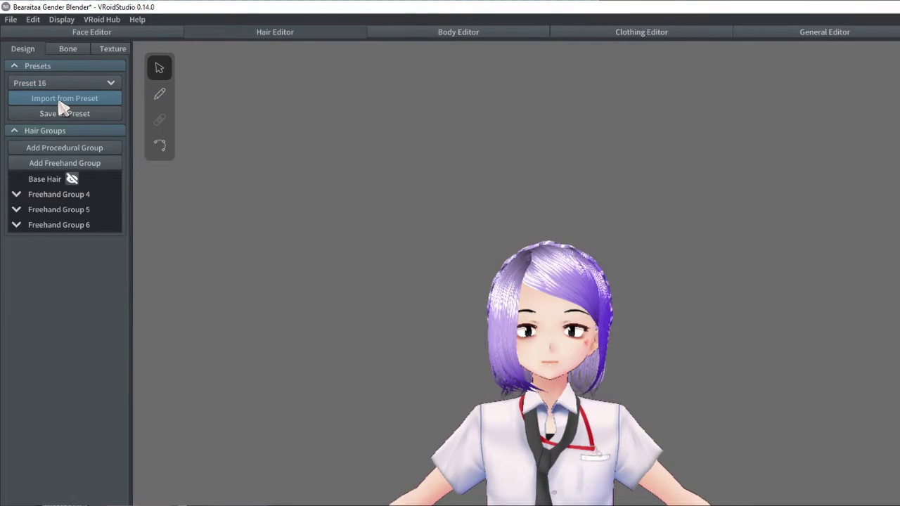
Step: Save the avatar with the imported hair as a new avatar named "Bearaitaa Hair Preset Test"
right_drag(378, 321, 653, 326)
click(12, 21)
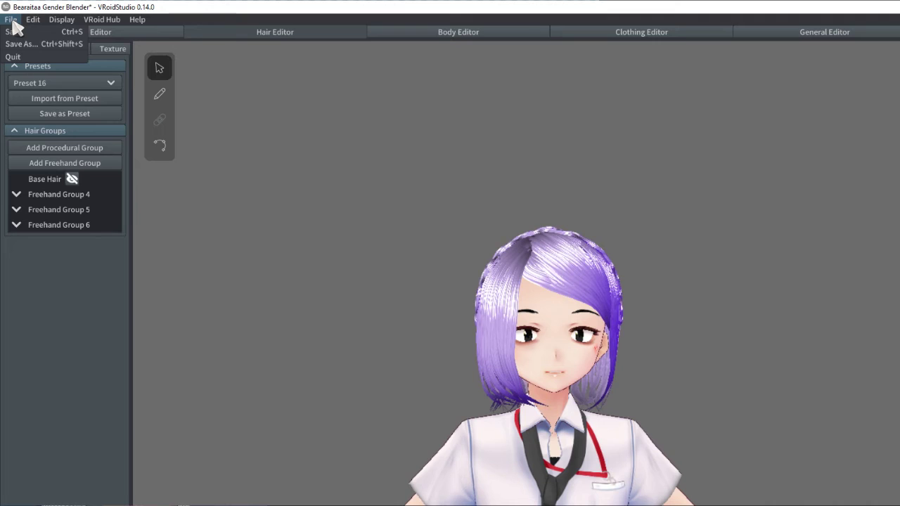
click(24, 44)
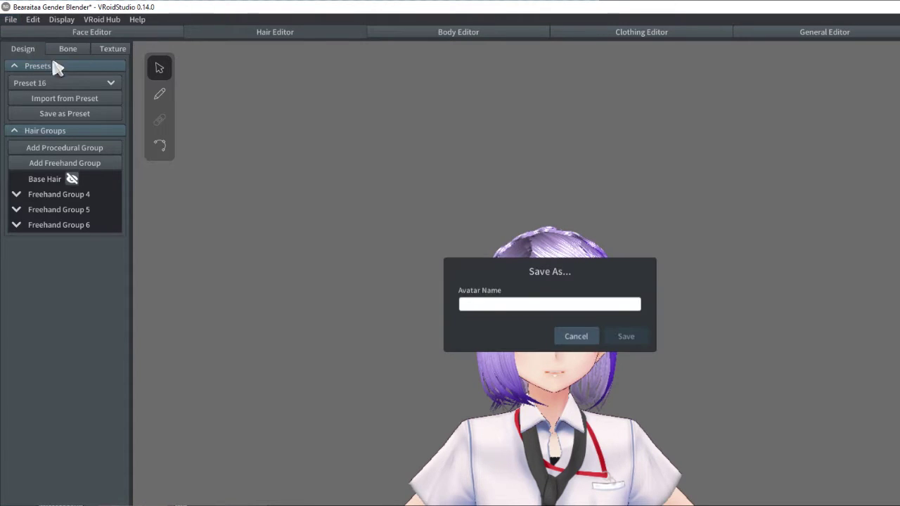
click(495, 306)
text(B)
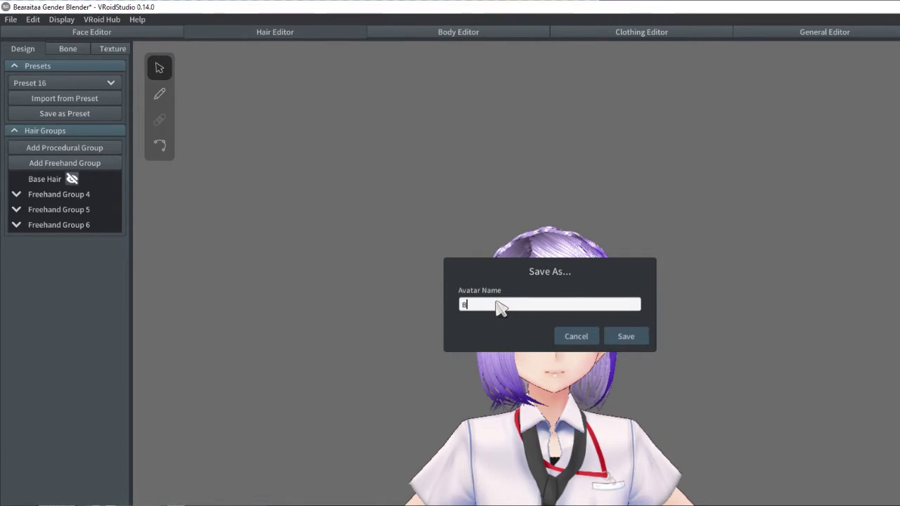
text(earaitaa)
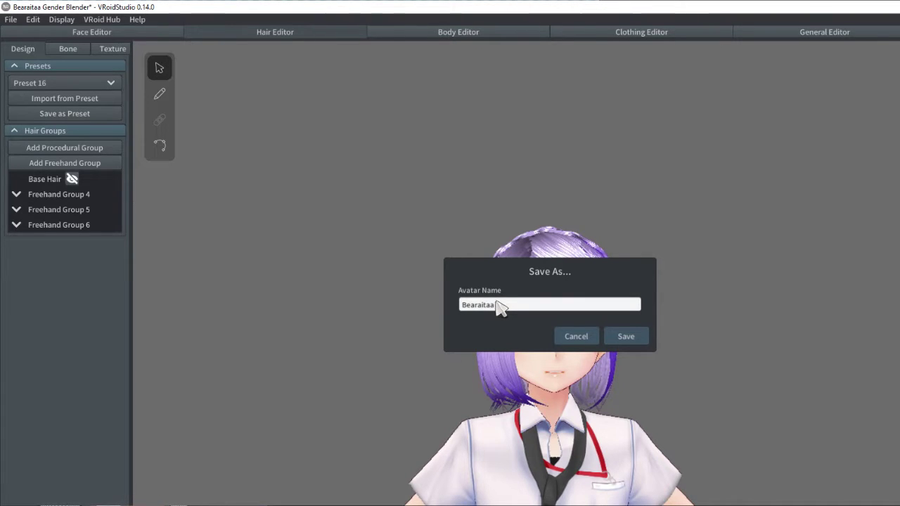
text( Hair Preset Test)
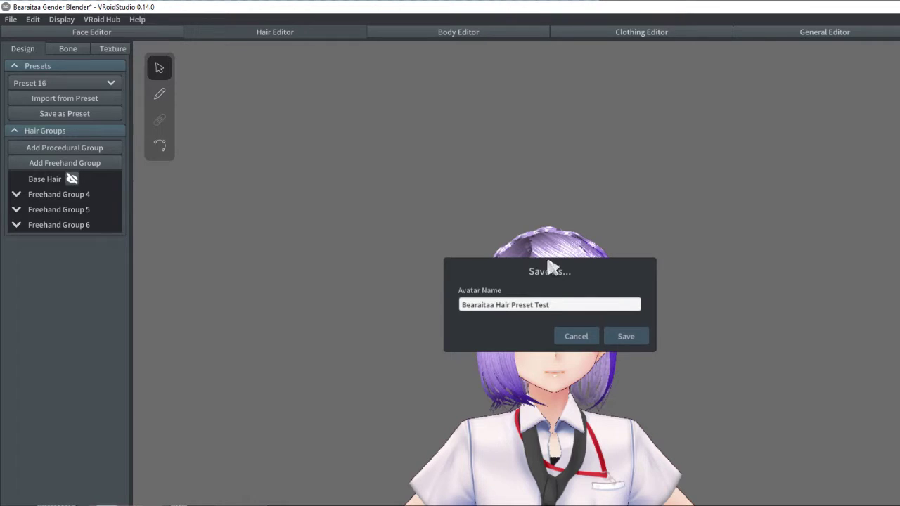
click(633, 340)
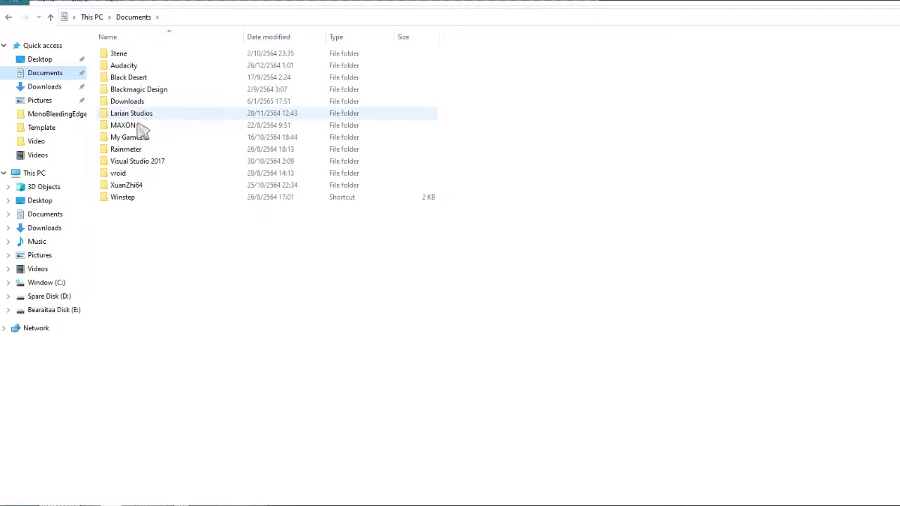
Step: Switch to File Explorer and open the avatars folder inside the vroid folder in Documents
double_click(129, 173)
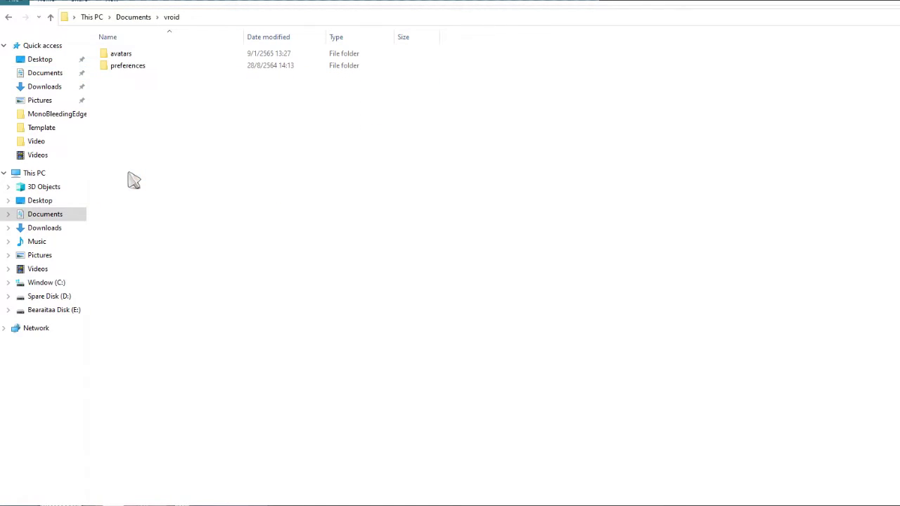
double_click(119, 55)
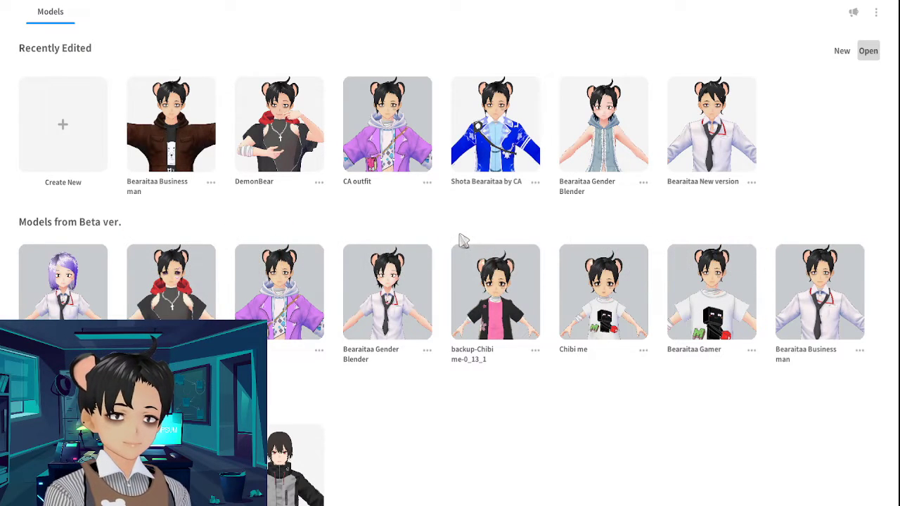
Step: Switch to the newer VRoid Studio, convert the purple-haired beta model, and open the converted Bearaitaa Hair test model
click(602, 336)
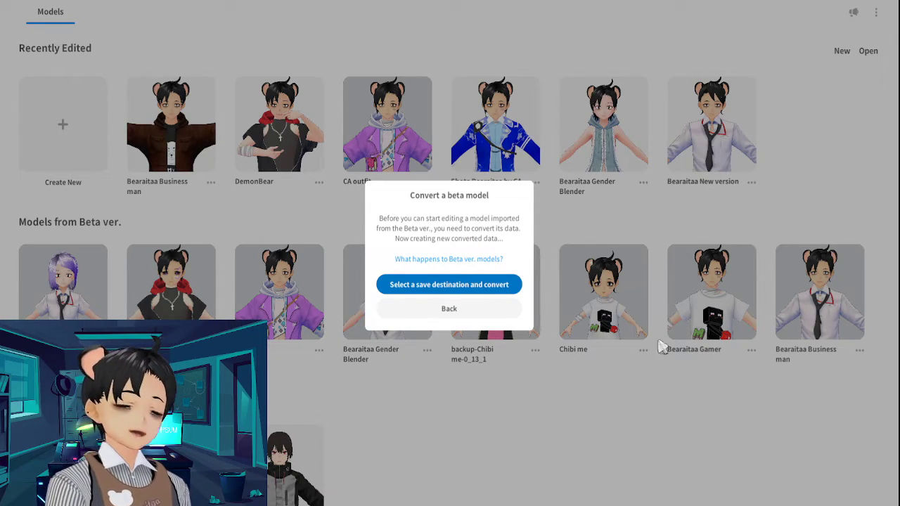
click(472, 281)
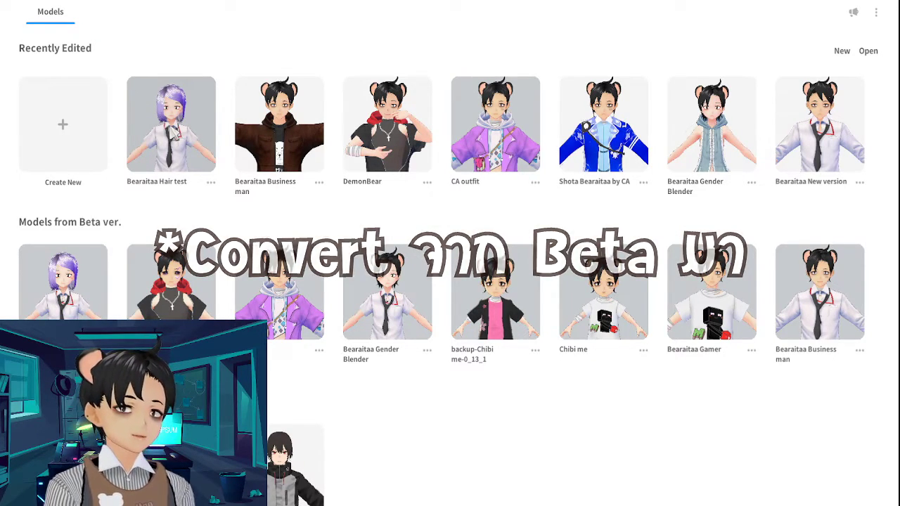
click(172, 132)
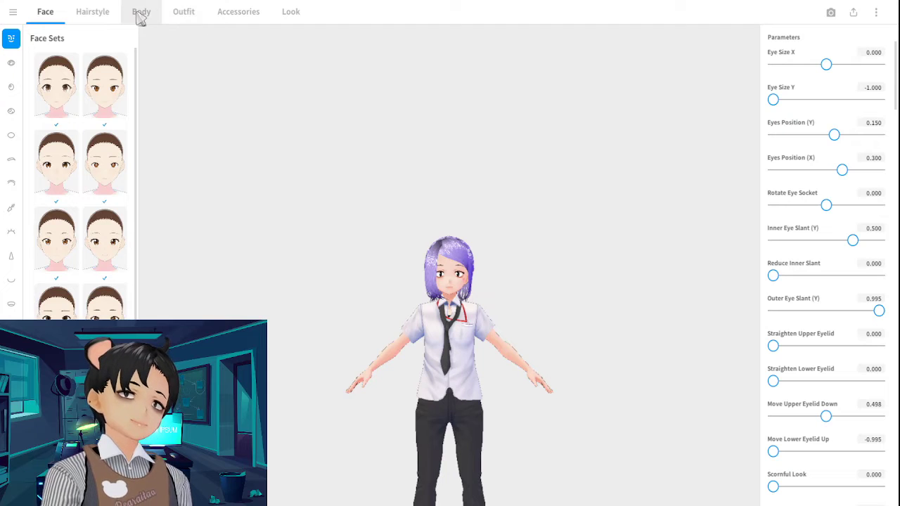
Step: Open the model's unsaved custom Overall Hair item for hairstyle editing
click(95, 16)
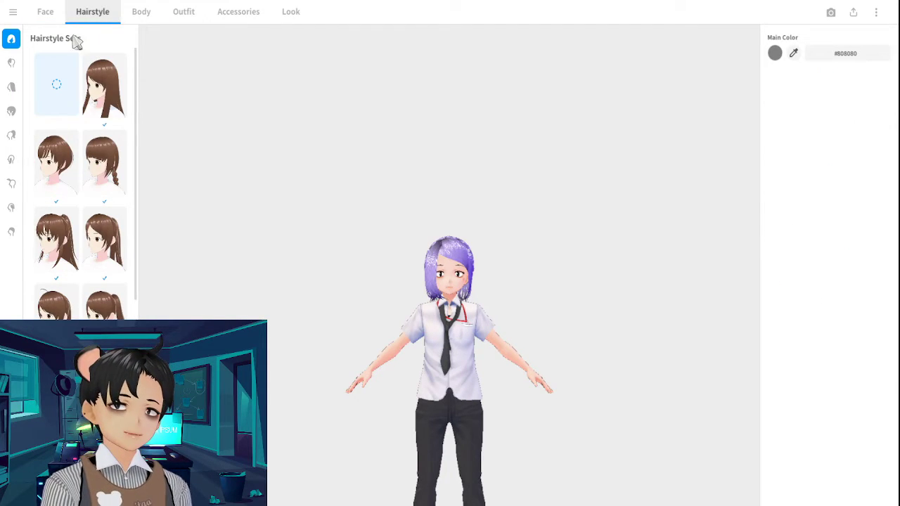
click(12, 111)
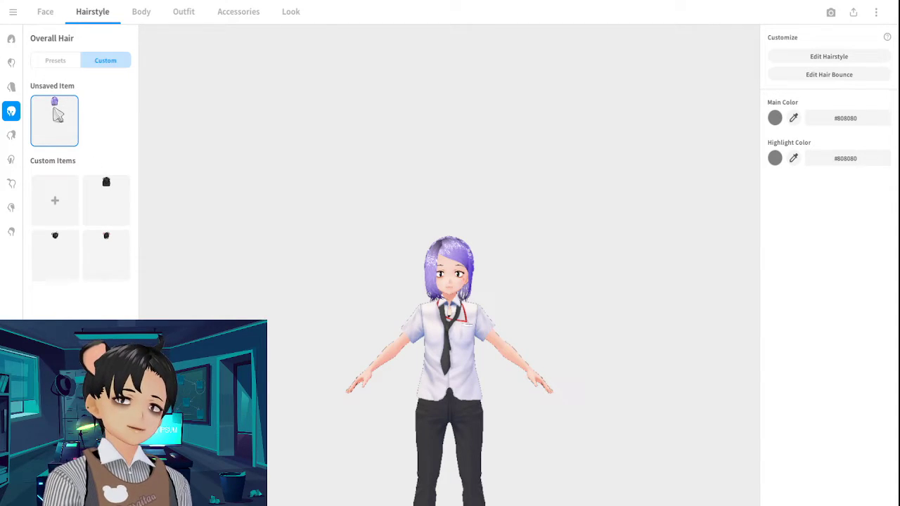
scroll(459, 281, up, 1)
scroll(458, 281, up, 2)
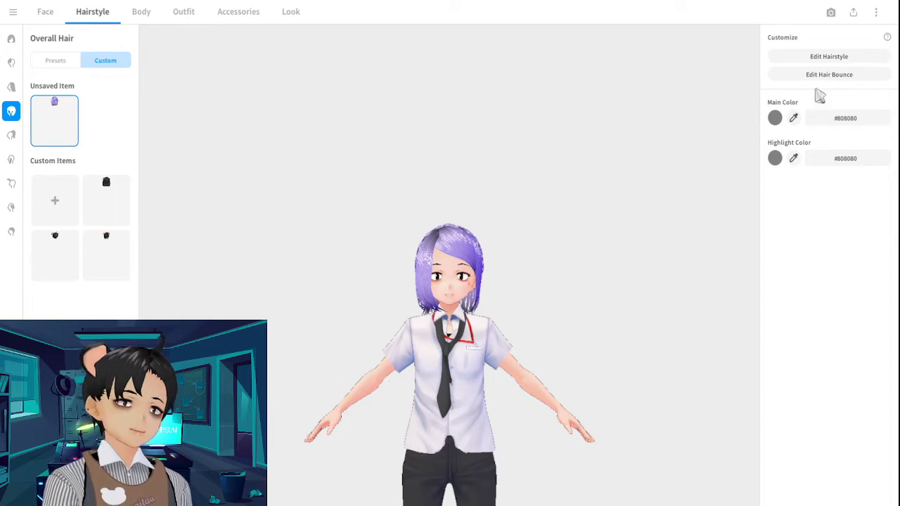
click(844, 60)
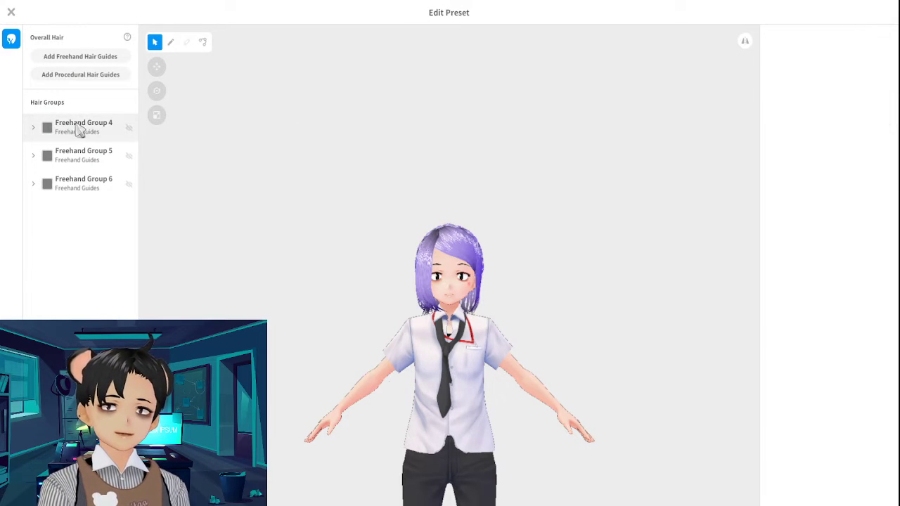
Step: Inspect the hair strands in Freehand Group 4, Freehand Group 5 and Freehand Group 6 on the model
click(80, 131)
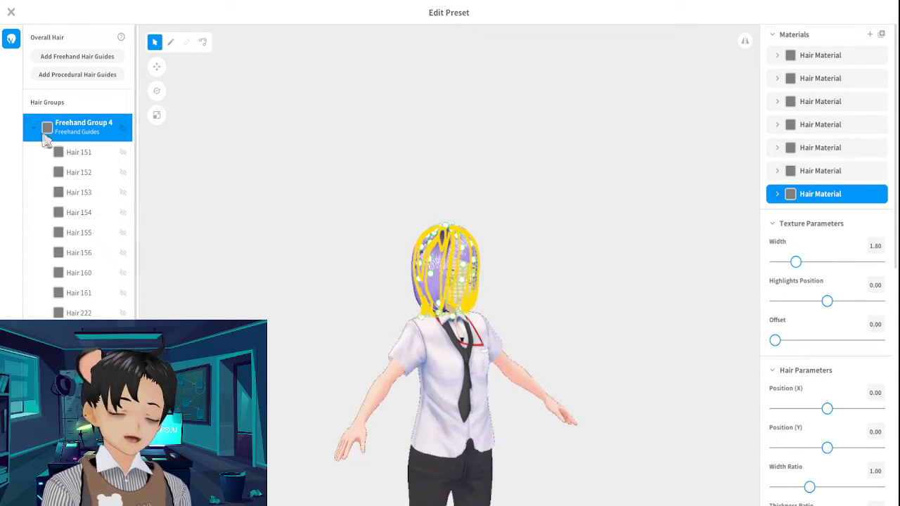
click(34, 129)
click(45, 158)
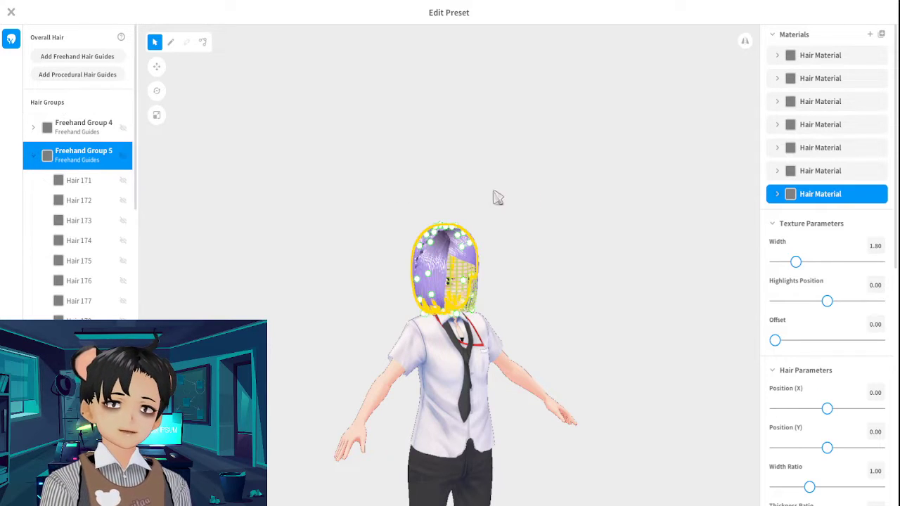
click(34, 156)
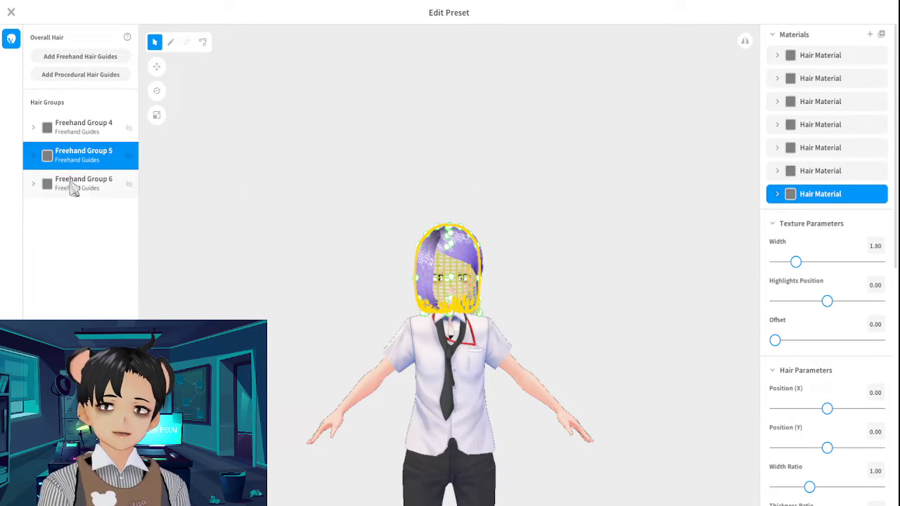
click(75, 184)
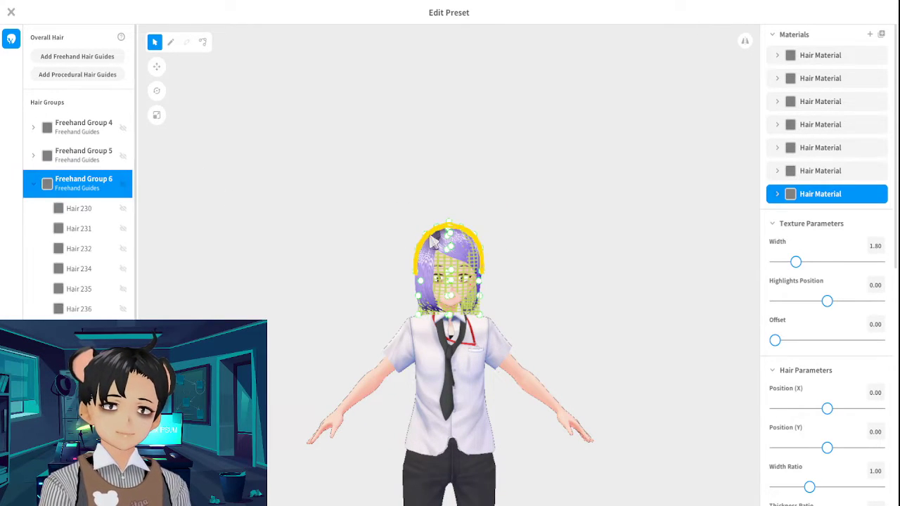
click(338, 220)
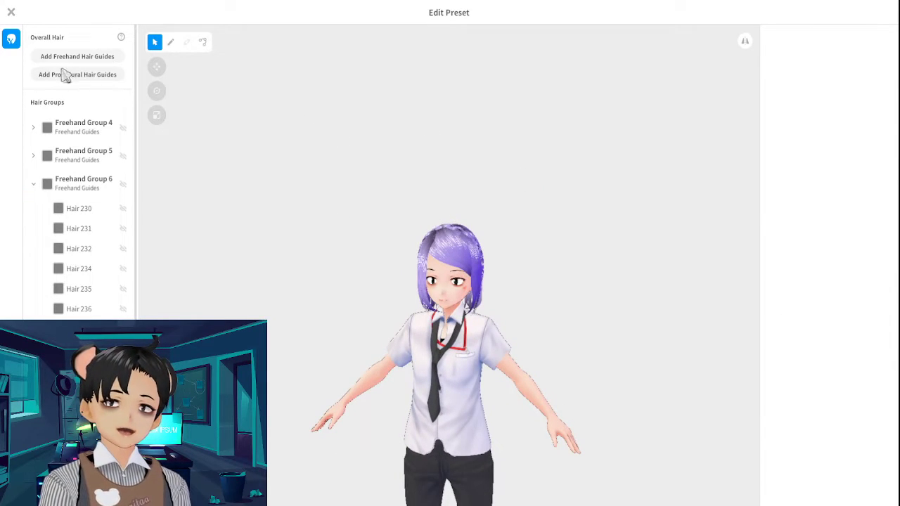
Step: Close the hairstyle editor saving Overall Hair as a new item, and keep the purple custom hair selected after trying a black one
click(12, 12)
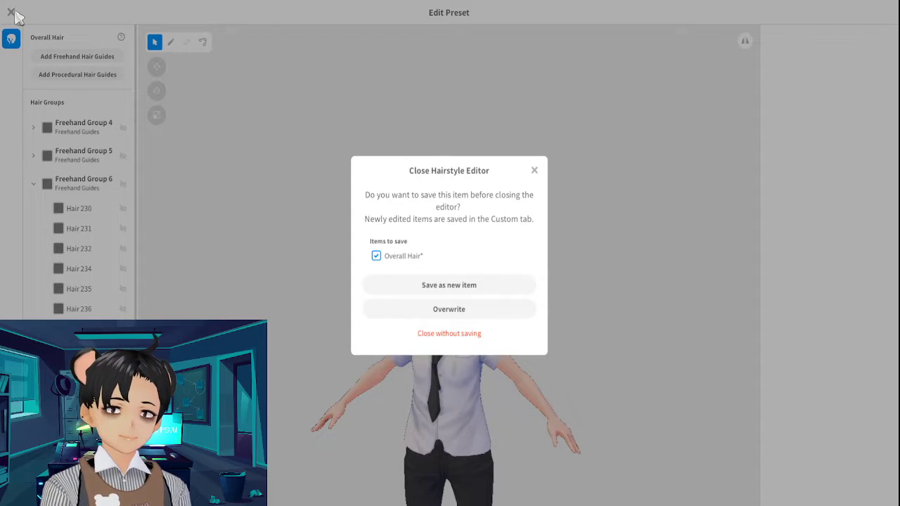
click(484, 288)
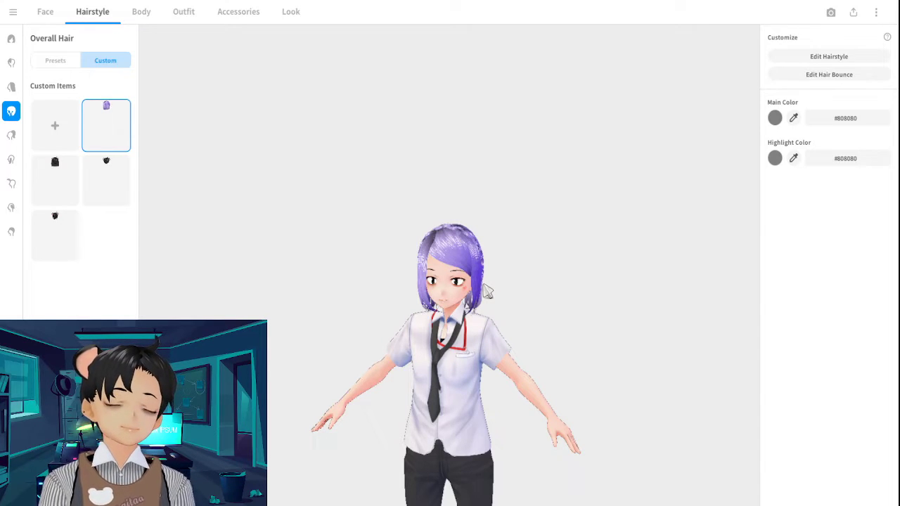
click(120, 186)
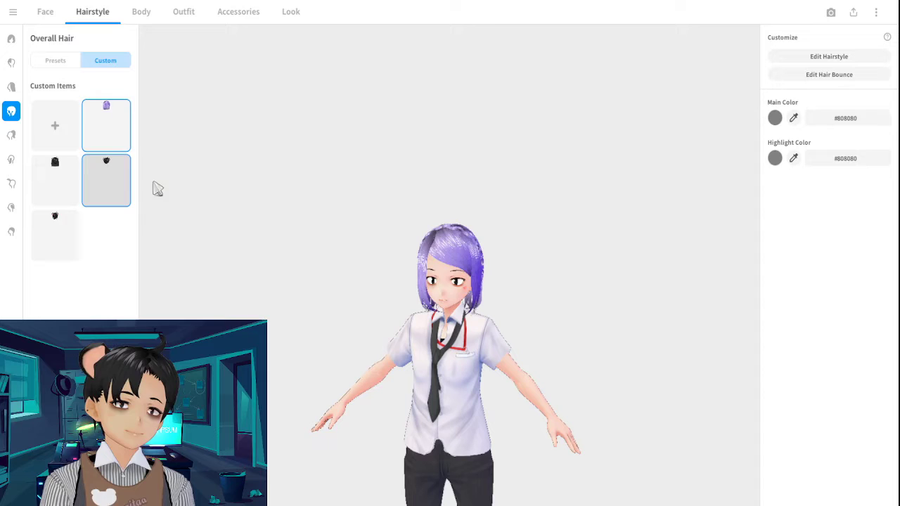
click(115, 143)
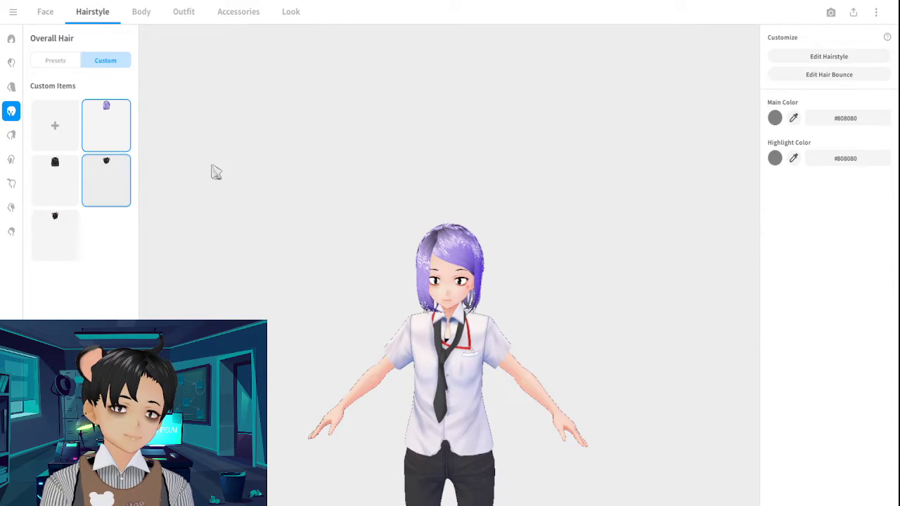
click(118, 130)
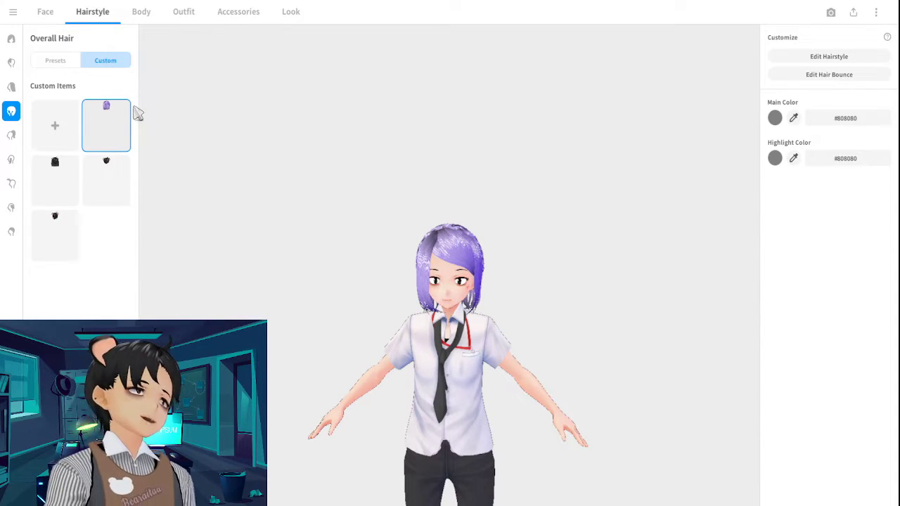
Step: Reopen the purple Overall Hair item in the hairstyle editor and close it with the save-as-new-item option
scroll(316, 175, up, 5)
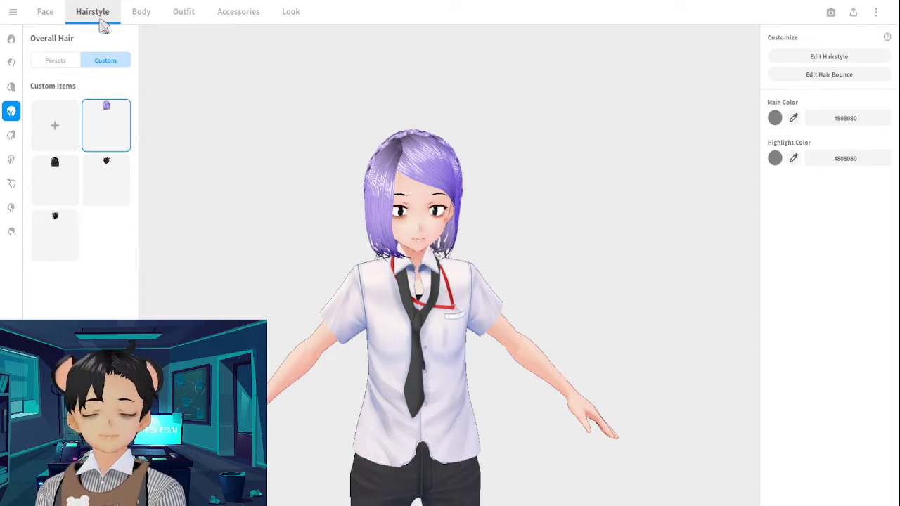
click(11, 40)
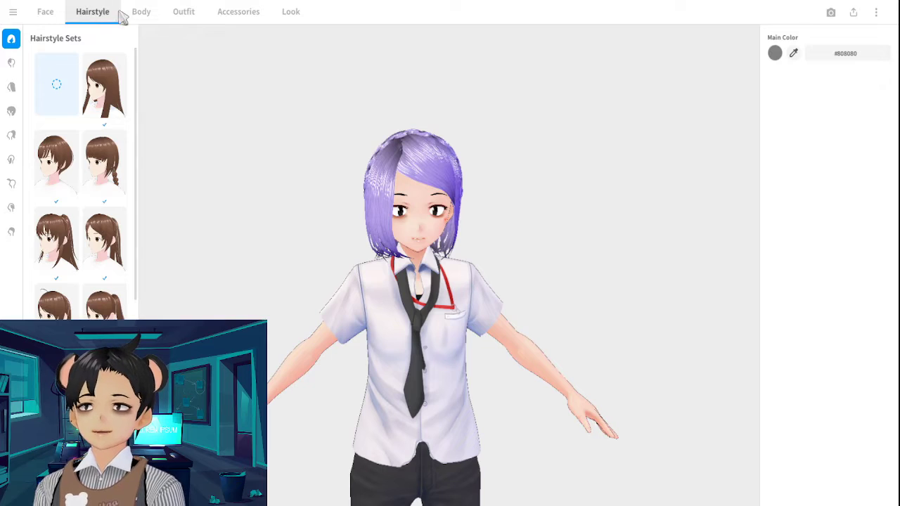
click(12, 112)
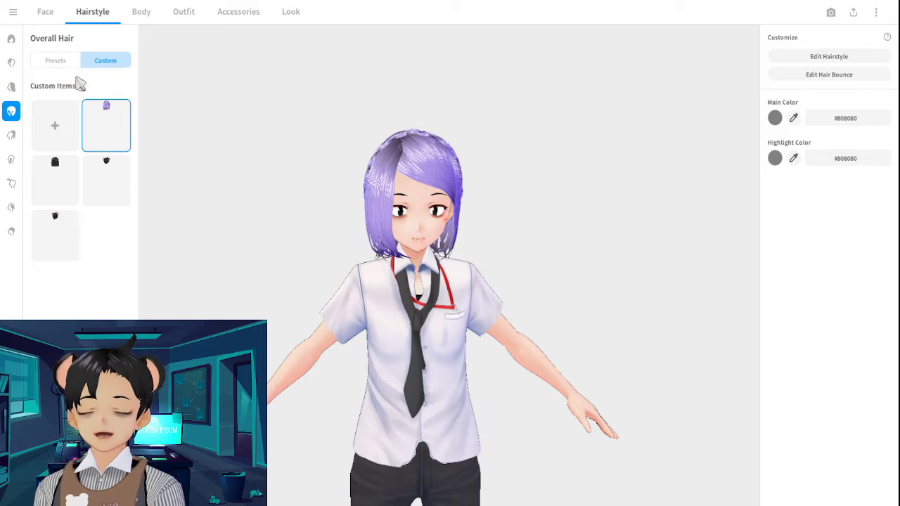
click(835, 62)
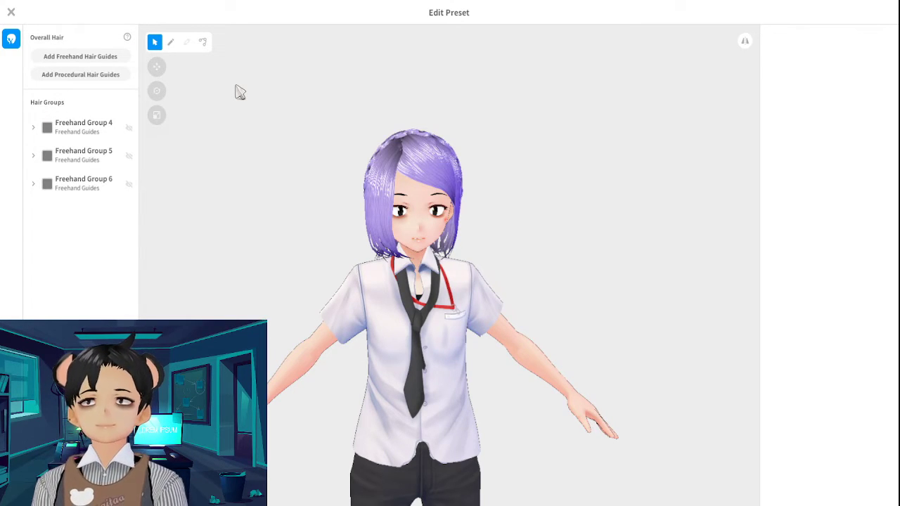
click(11, 12)
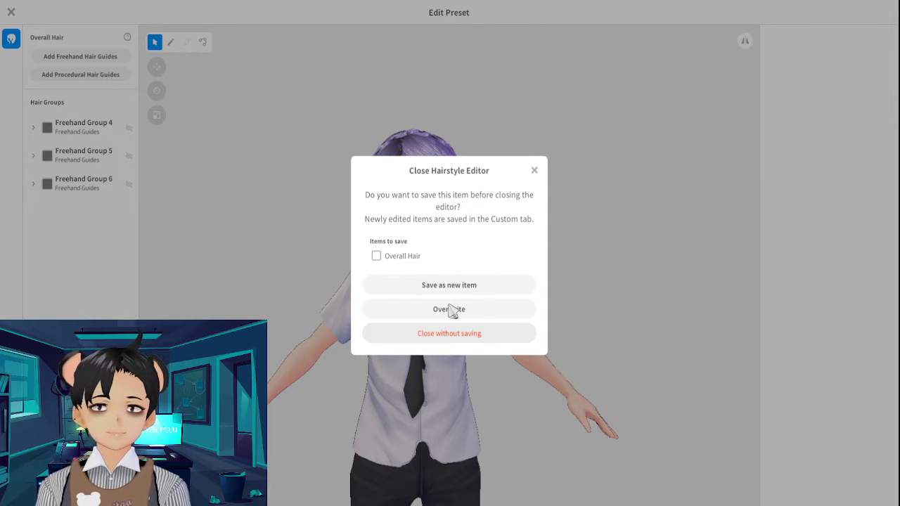
click(426, 285)
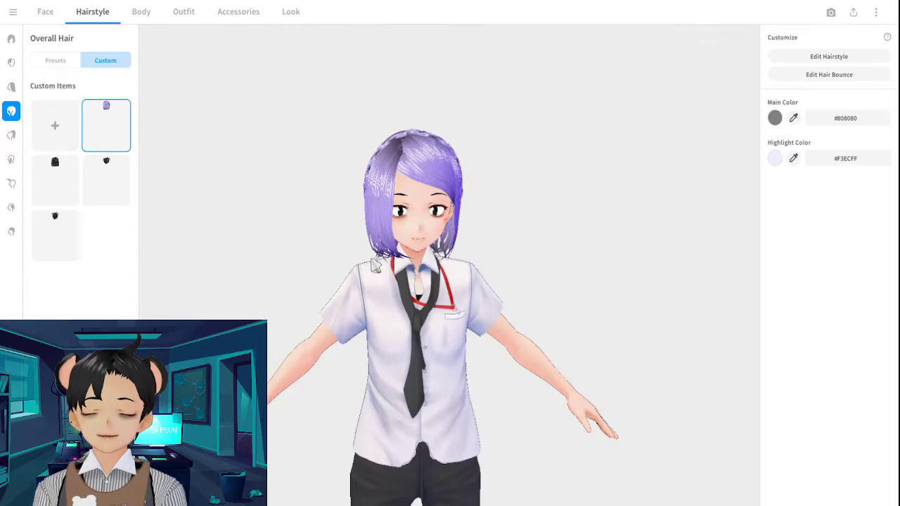
Step: Try switching to a black custom hair item and reselect the purple one
click(108, 124)
click(120, 182)
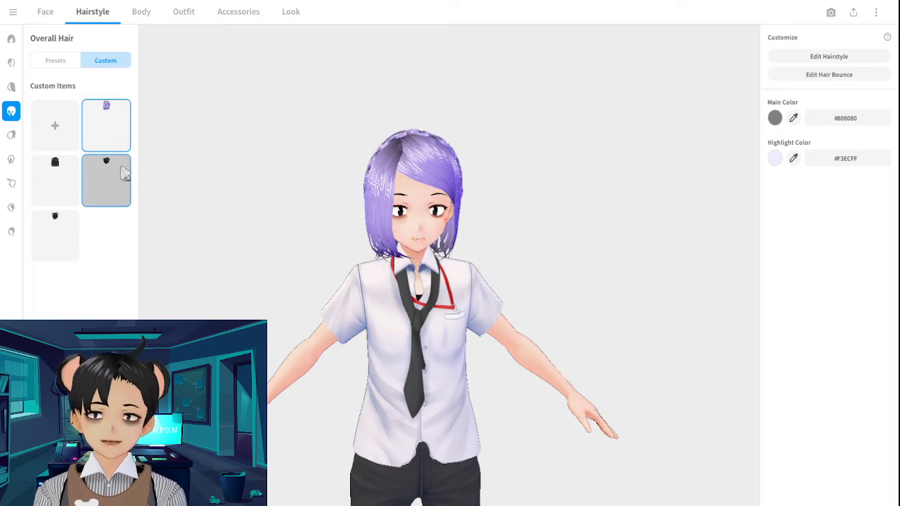
click(124, 137)
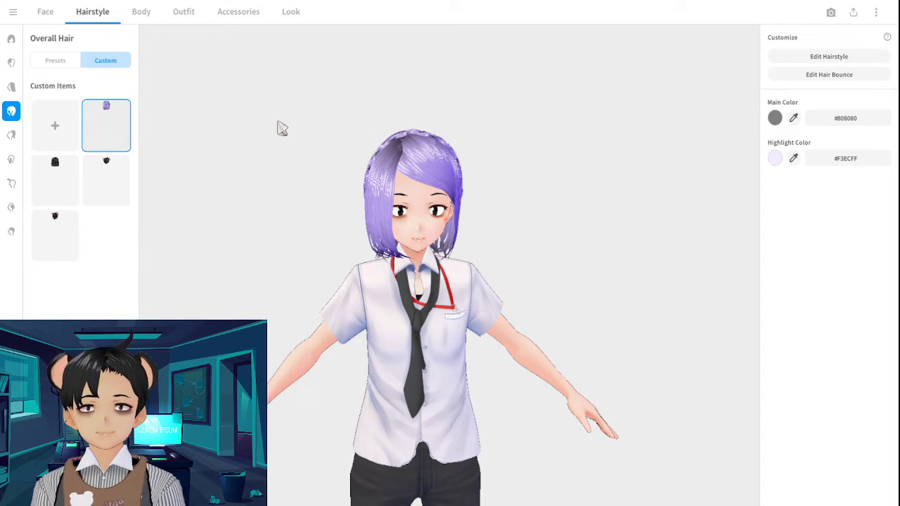